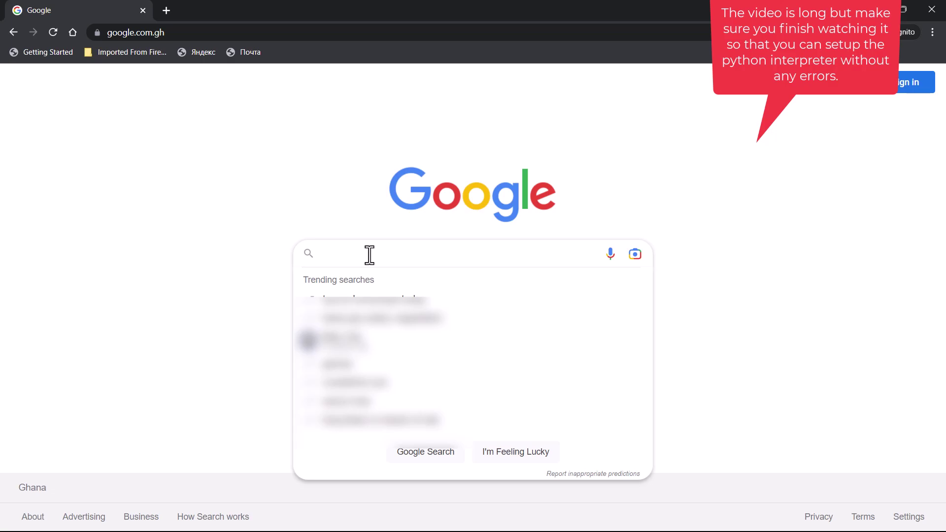
# - Search Google for 'download python'
pyautogui.write('diw')
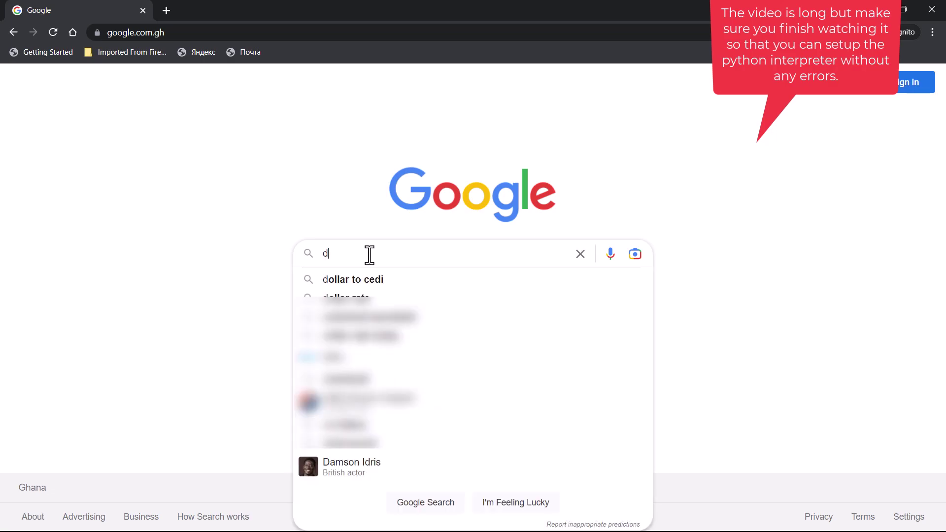
pyautogui.press('BackSpace')
pyautogui.press('BackSpace')
pyautogui.write('ownload python')
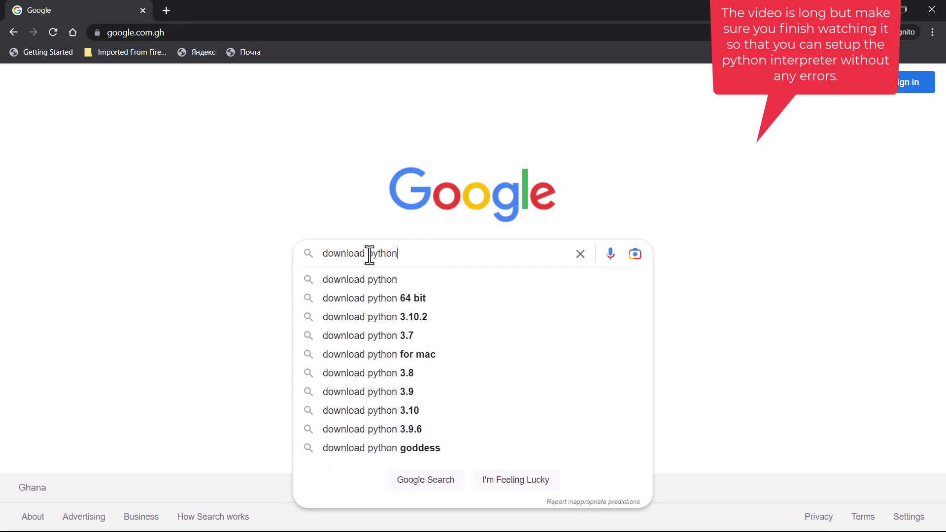
pyautogui.press('Return')
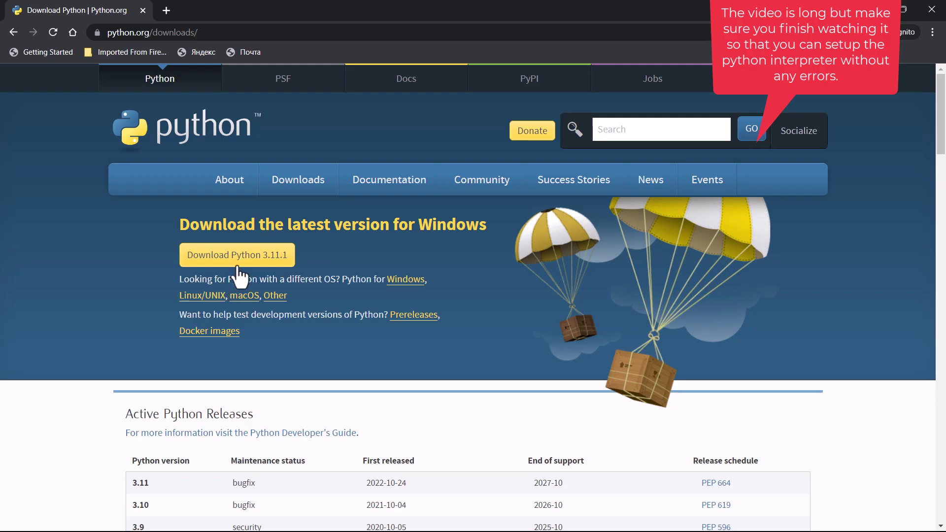
pyautogui.click(241, 261)
pyautogui.moveTo(293, 187)
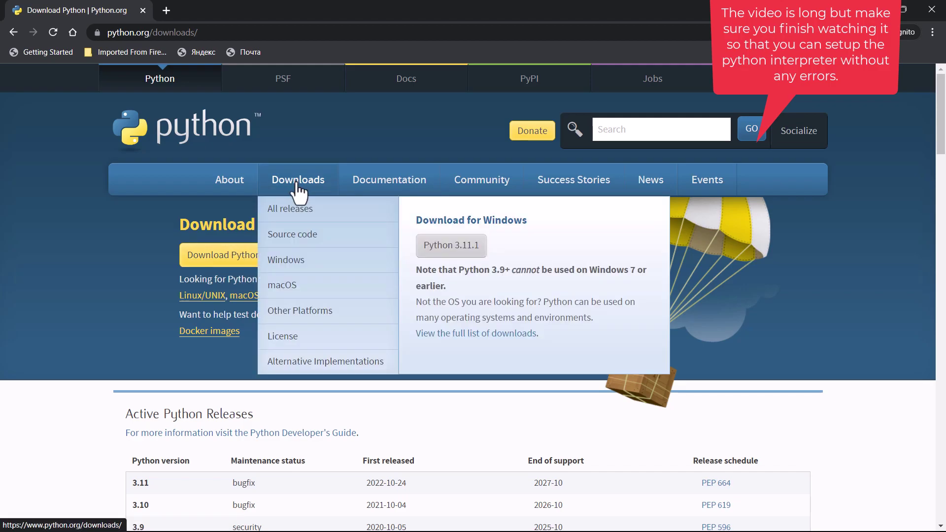
pyautogui.click(440, 254)
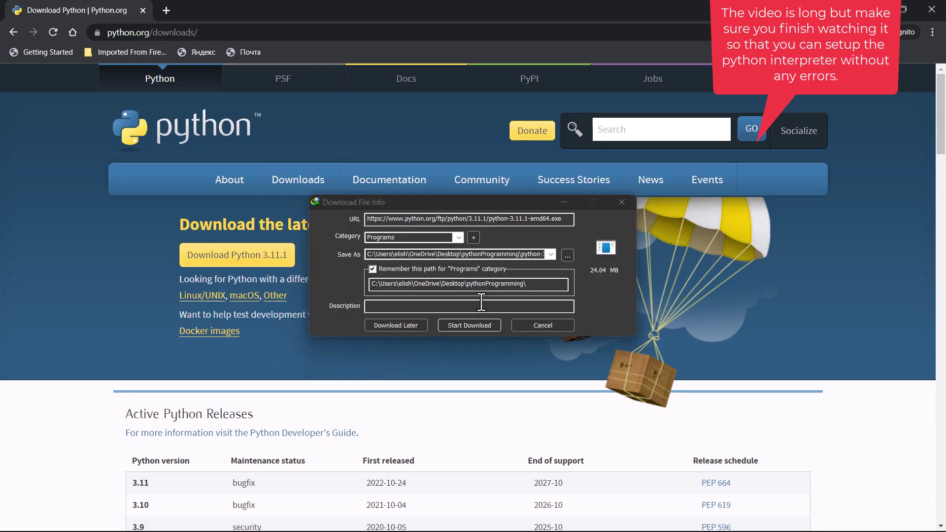
pyautogui.click(539, 324)
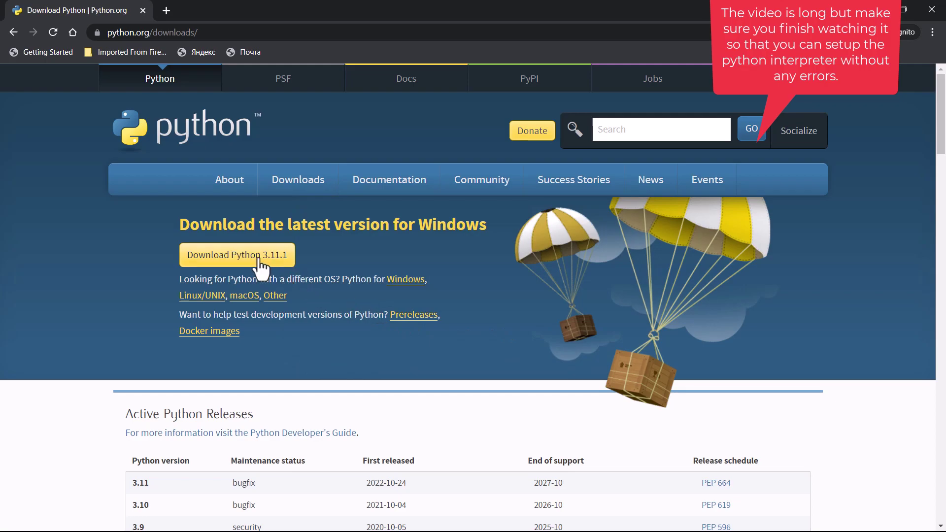
pyautogui.click(240, 265)
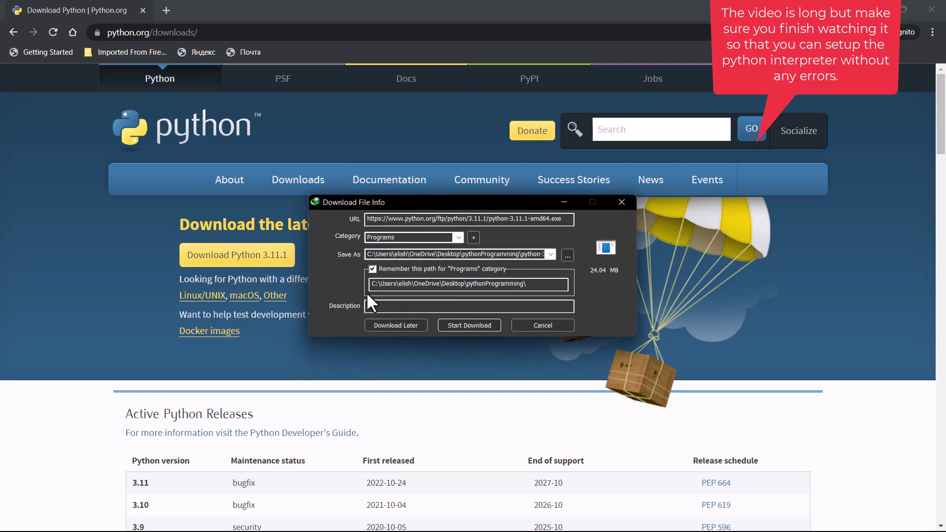
pyautogui.click(547, 322)
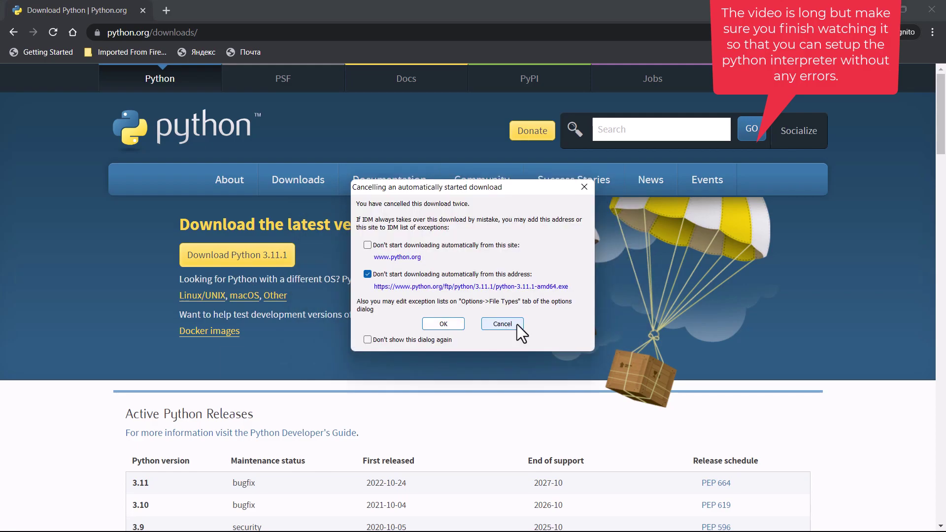
pyautogui.click(516, 324)
pyautogui.scroll(-9, 517, 324)
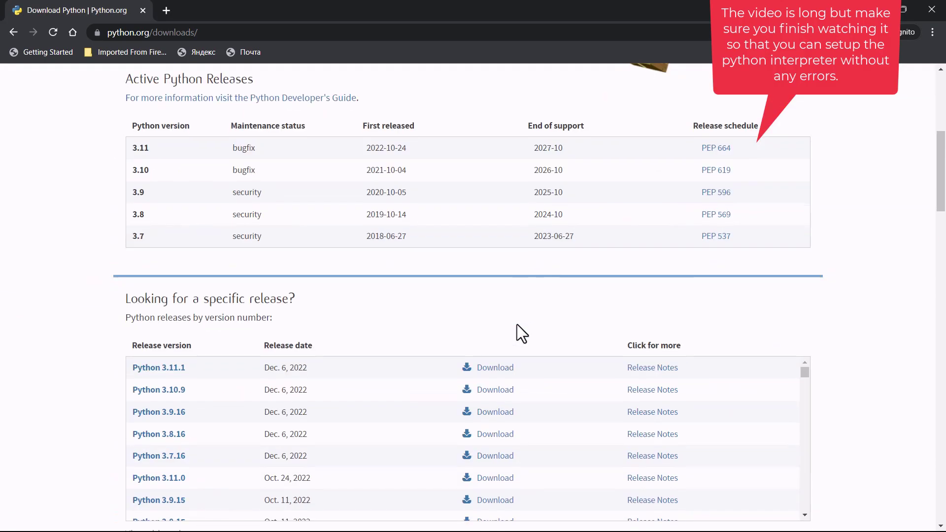
pyautogui.scroll(4, 517, 324)
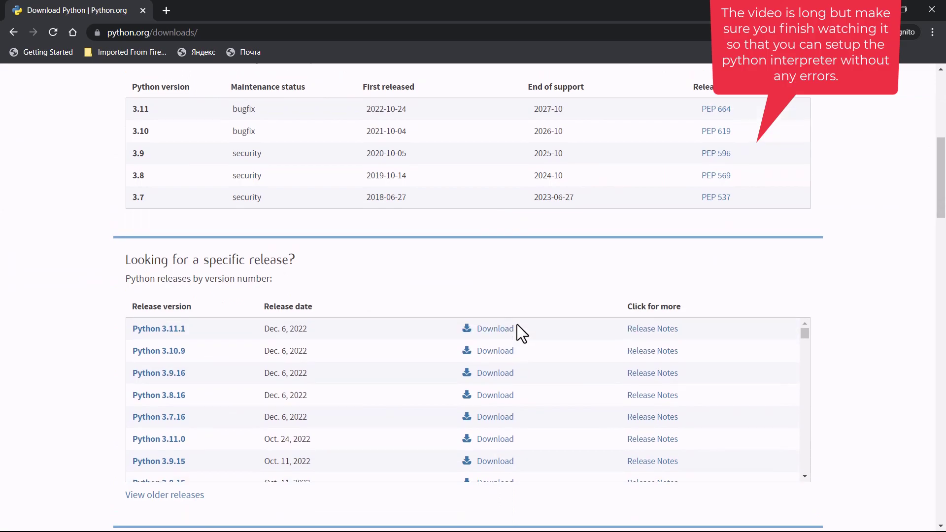
pyautogui.scroll(-3, 481, 265)
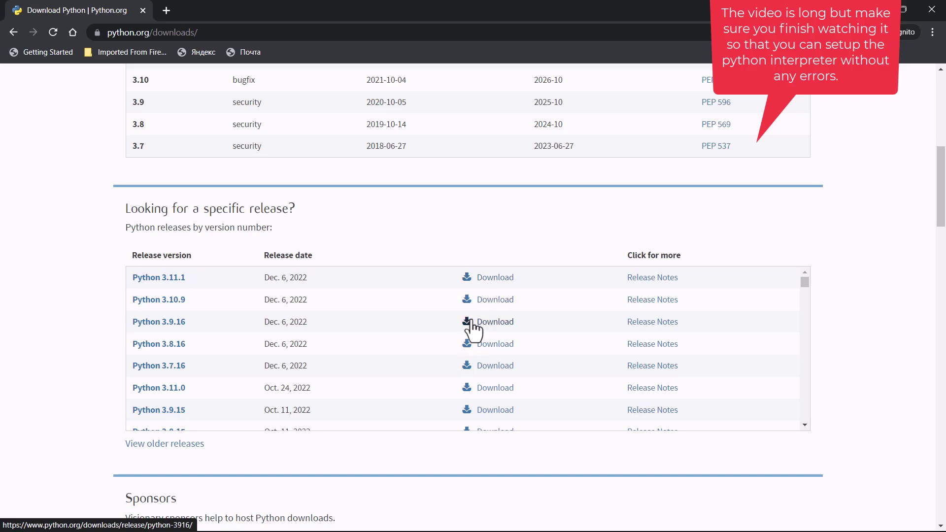
pyautogui.scroll(9, 512, 213)
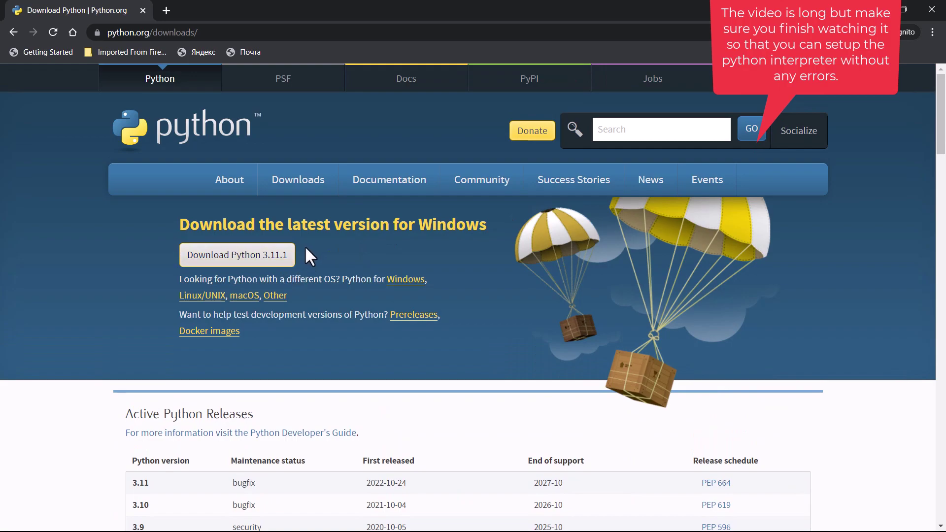
pyautogui.scroll(-7, 361, 353)
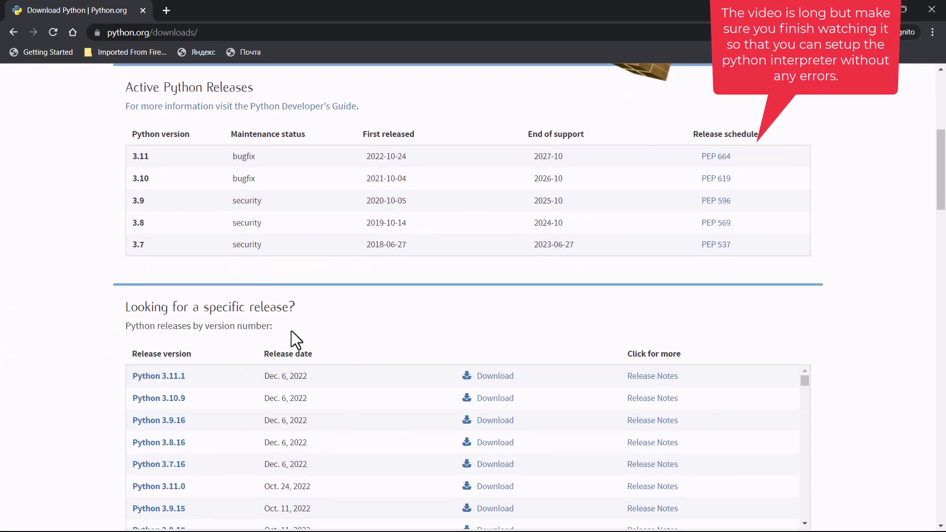
pyautogui.scroll(6, 386, 277)
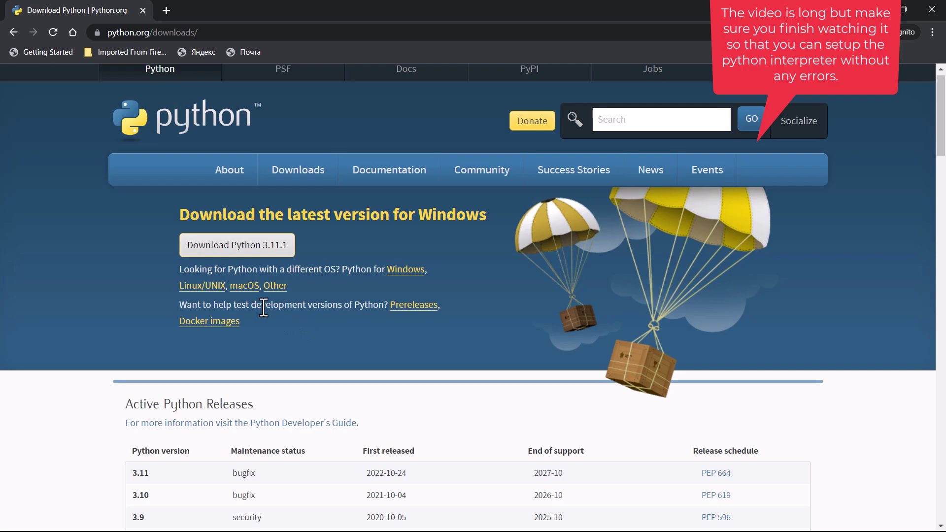
# - Go through the macOS releases list to the Python 3.11.1 (Dec. 6, 2022) release page's Files table
pyautogui.click(238, 287)
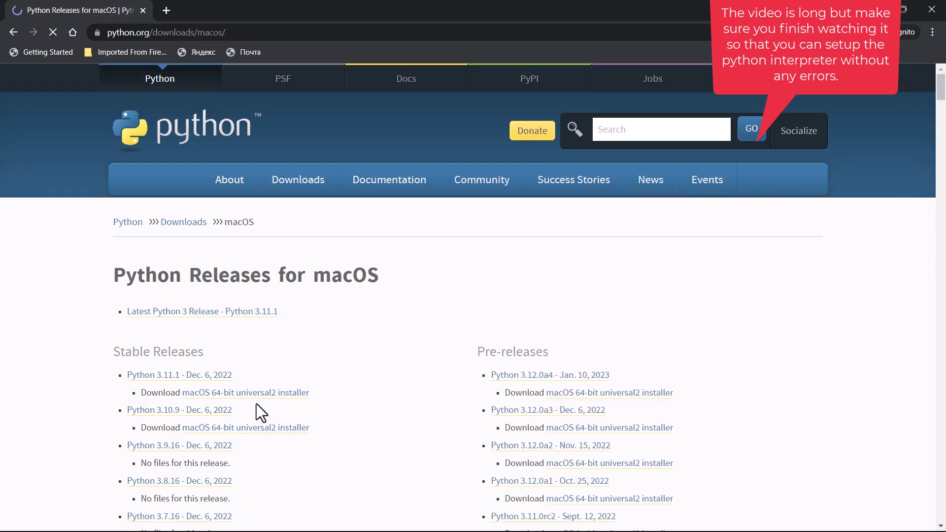
pyautogui.scroll(-20, 285, 349)
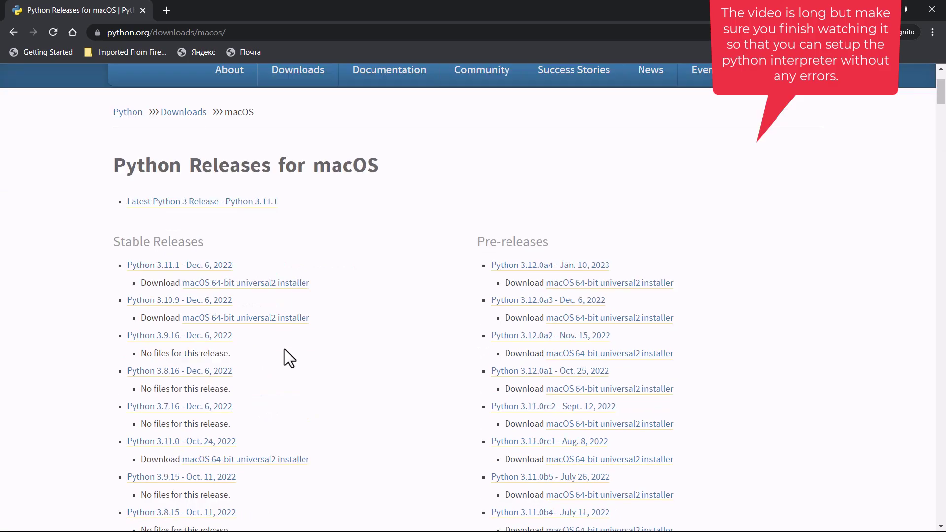
pyautogui.press('Home')
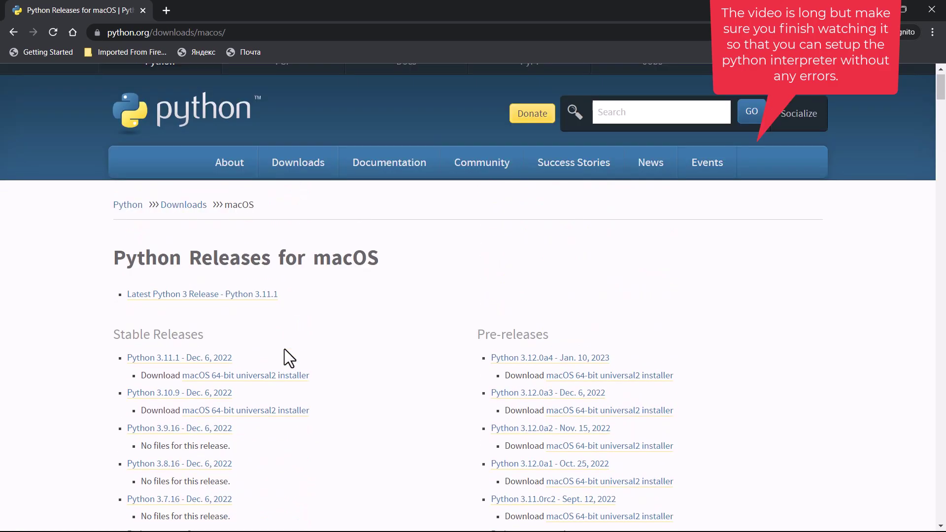
pyautogui.click(201, 348)
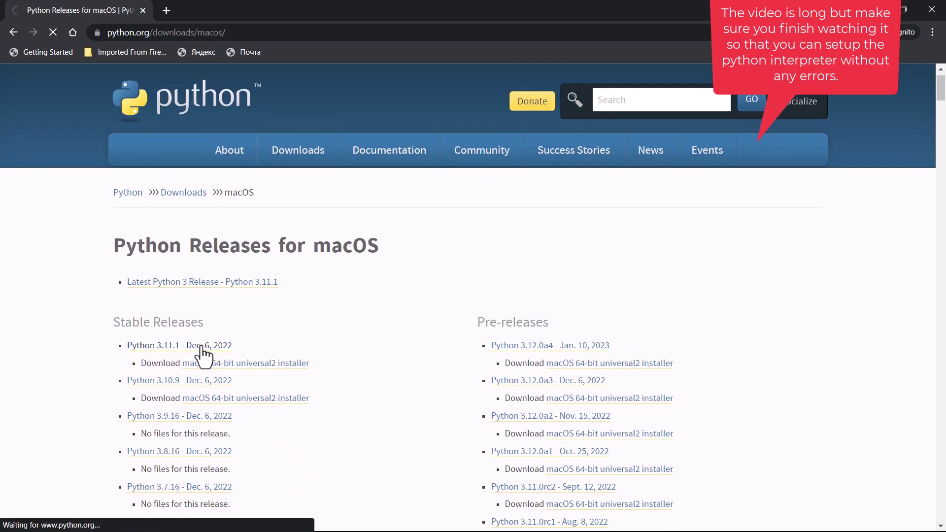
pyautogui.scroll(-8, 300, 387)
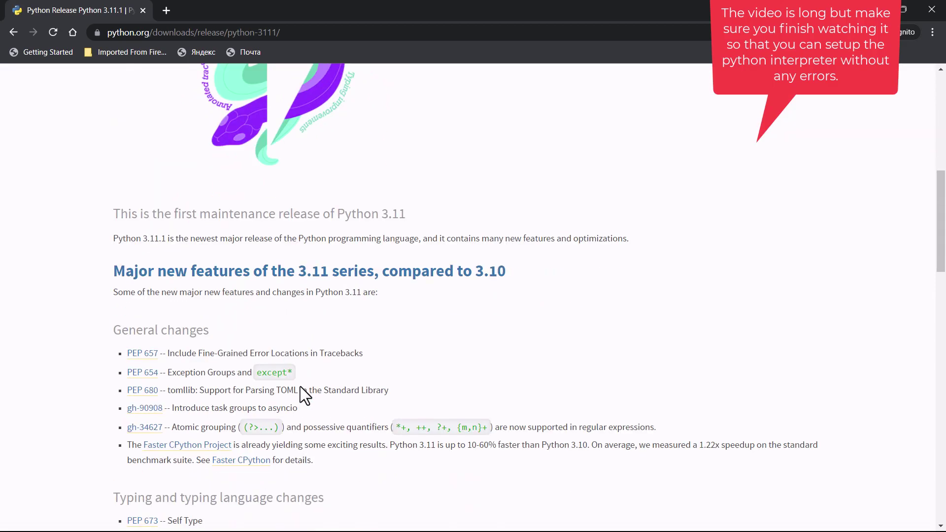
pyautogui.scroll(-20, 300, 387)
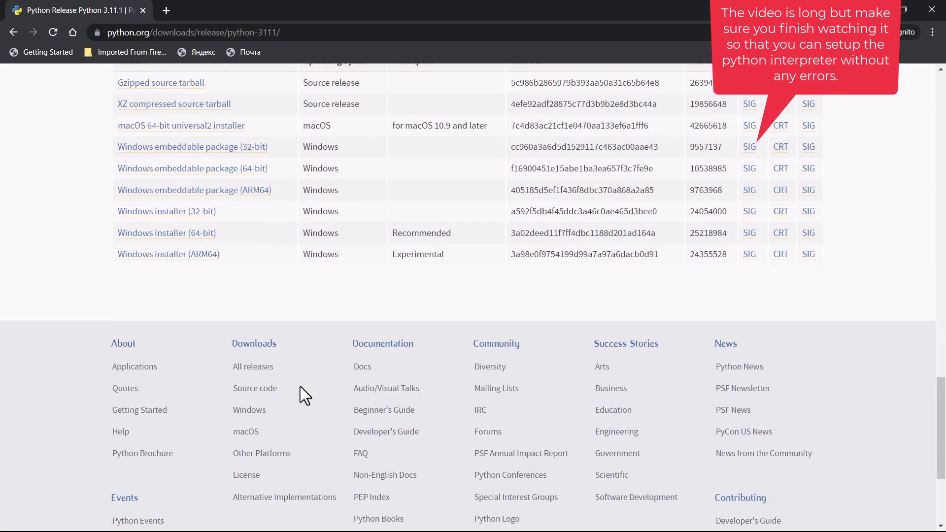
pyautogui.scroll(1, 300, 387)
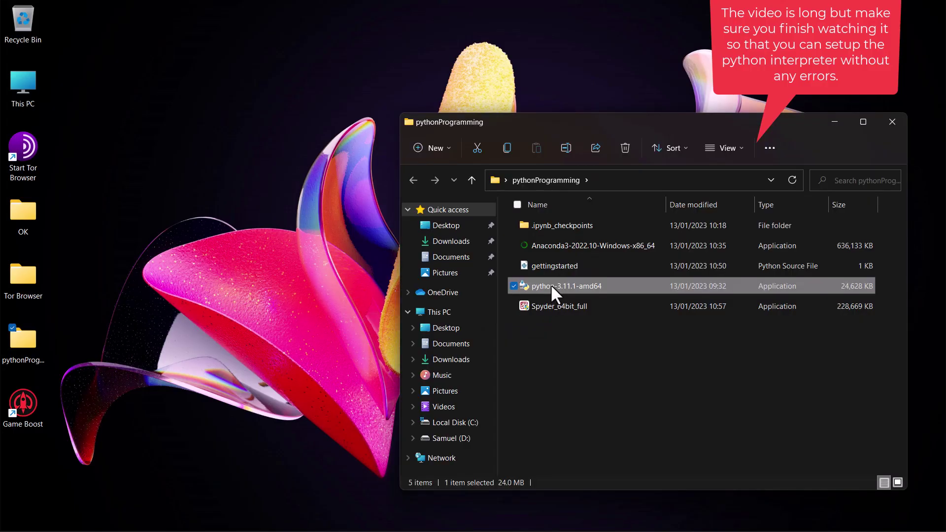
# - Run python-3.11.1-amd64 as administrator
pyautogui.rightClick(551, 285)
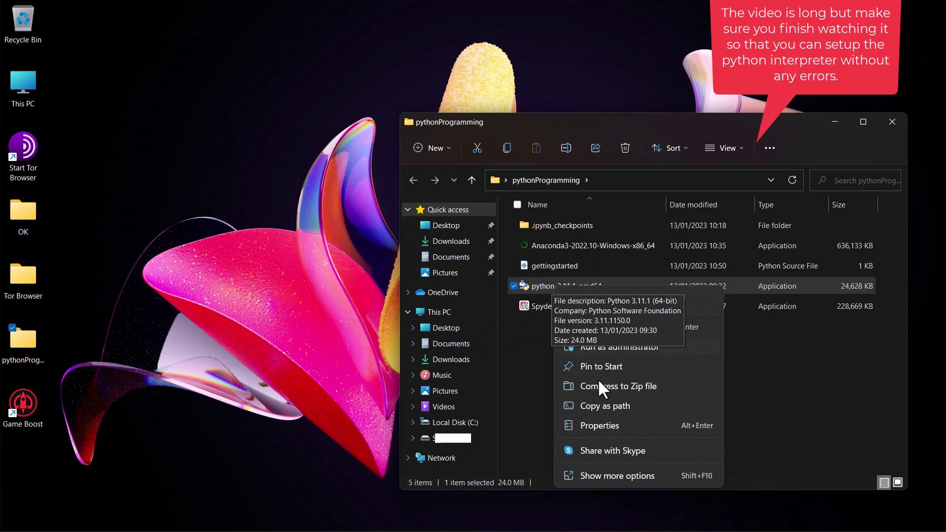
pyautogui.click(593, 347)
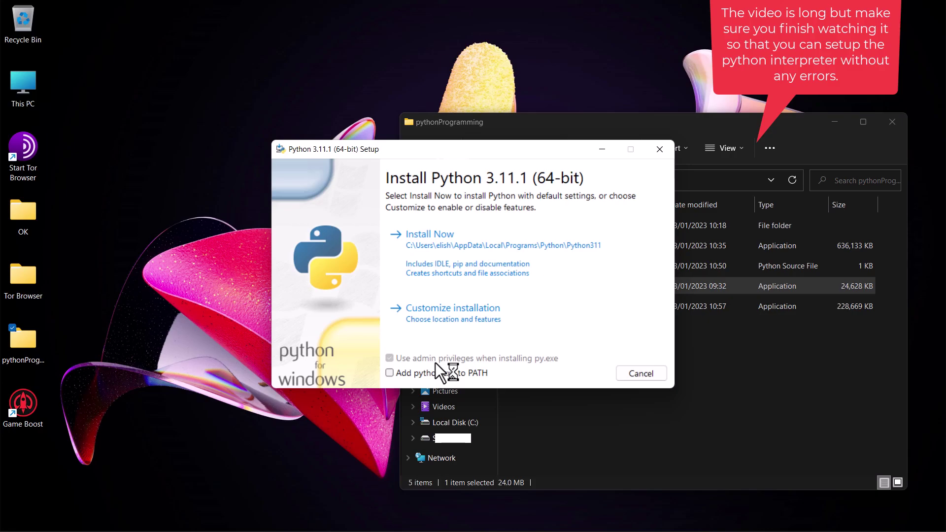
# - Install Python with Install Now and 'Add python.exe to PATH' ticked, then close setup
pyautogui.click(390, 373)
pyautogui.click(433, 245)
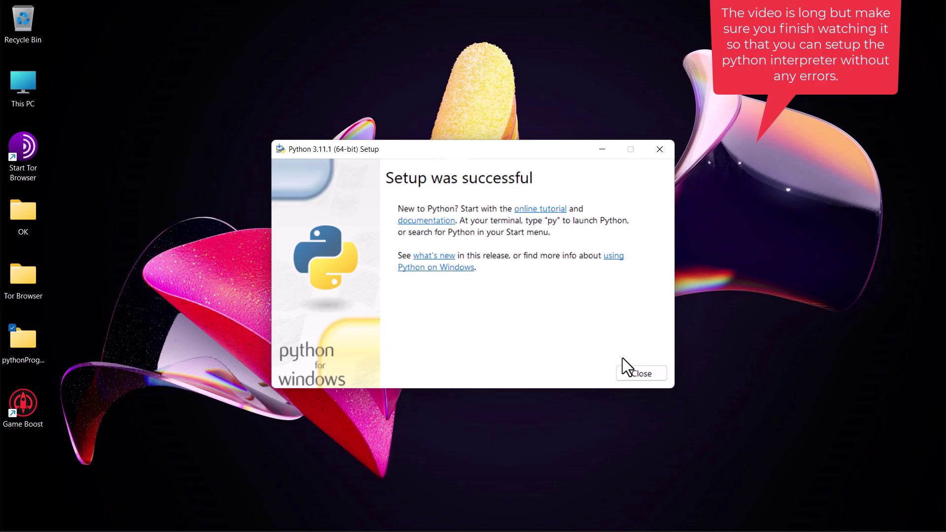
pyautogui.click(632, 371)
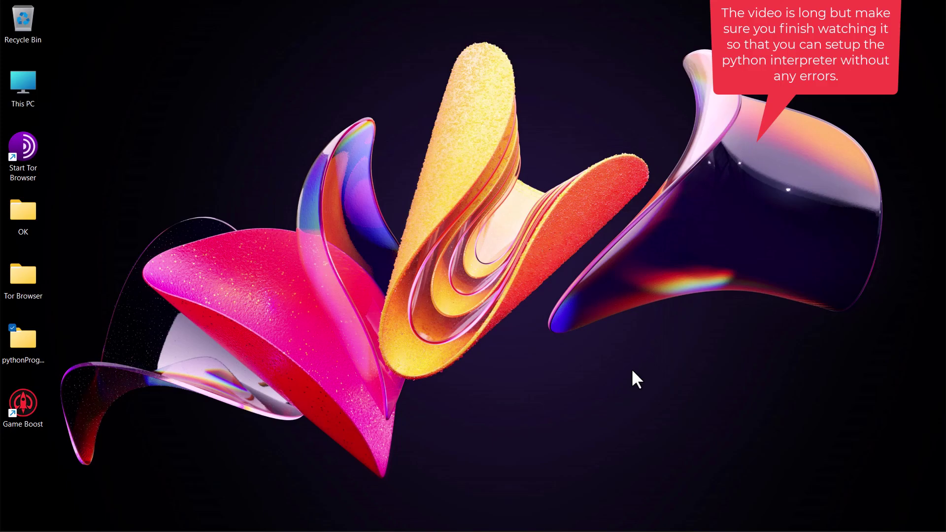
pyautogui.press('super+r')
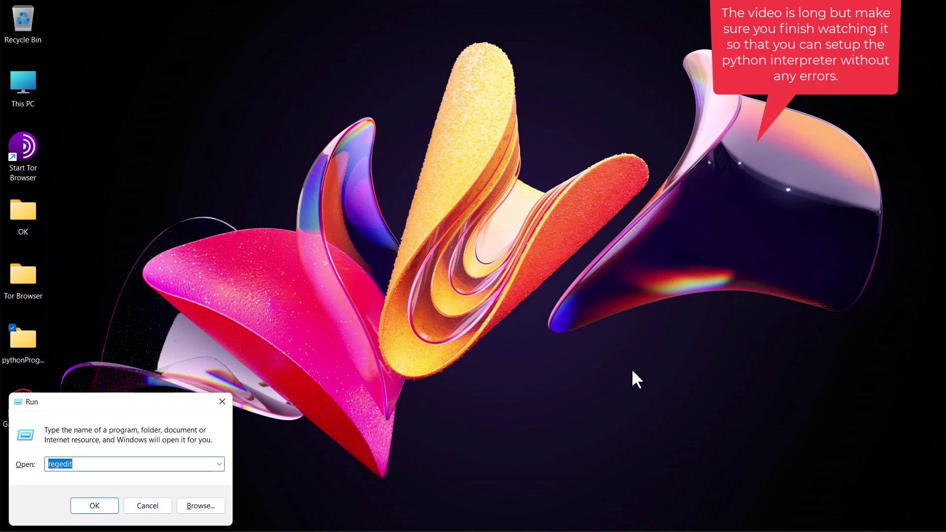
# - Launch a Command Prompt by entering cmd in the Run dialog
pyautogui.write('cmd')
pyautogui.press('Return')
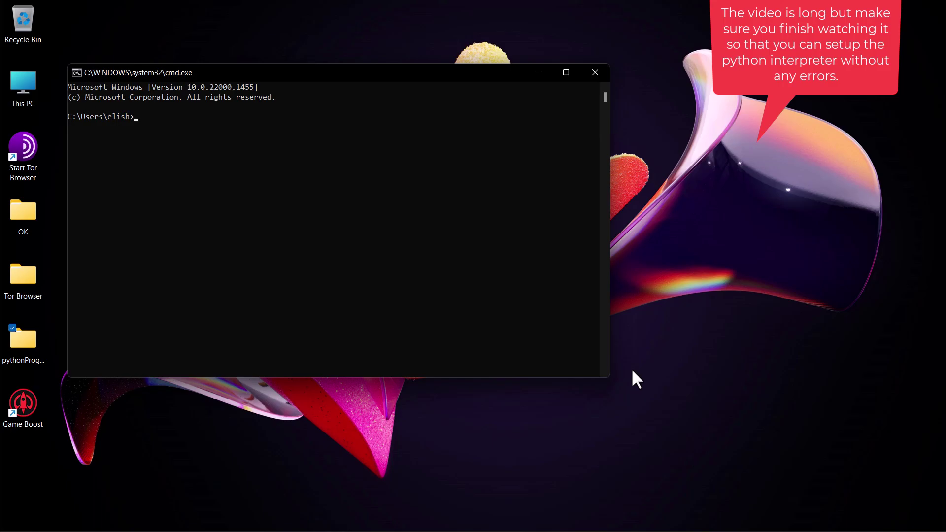
pyautogui.write('python')
# - Run python --version to confirm Python 3.11.1, then erase a python3 --version attempt
pyautogui.write('3')
pyautogui.press('BackSpace')
pyautogui.write('--version')
pyautogui.press('Return')
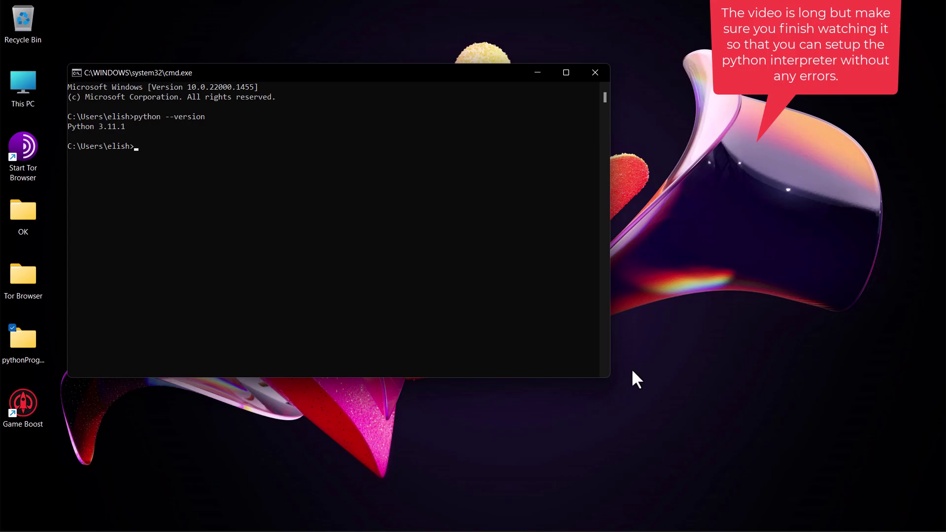
pyautogui.write('python3 --version')
pyautogui.press('BackSpace')
pyautogui.press('BackSpace')
pyautogui.press('BackSpace')
pyautogui.press('BackSpace')
pyautogui.press('BackSpace')
pyautogui.press('BackSpace')
pyautogui.press('BackSpace')
pyautogui.press('BackSpace')
pyautogui.press('BackSpace')
pyautogui.press('BackSpace')
pyautogui.press('BackSpace')
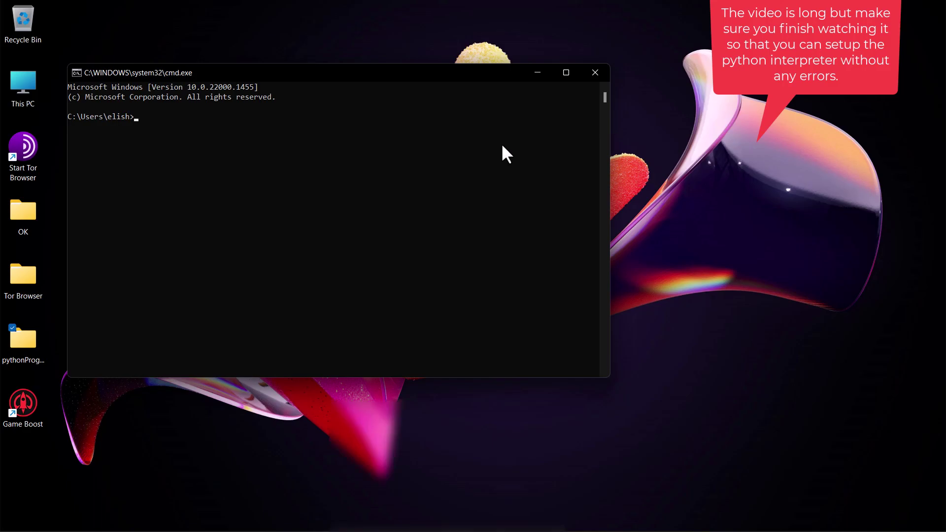
# - Dismiss the Run dialog and Windows search without launching anything
pyautogui.press('super+r')
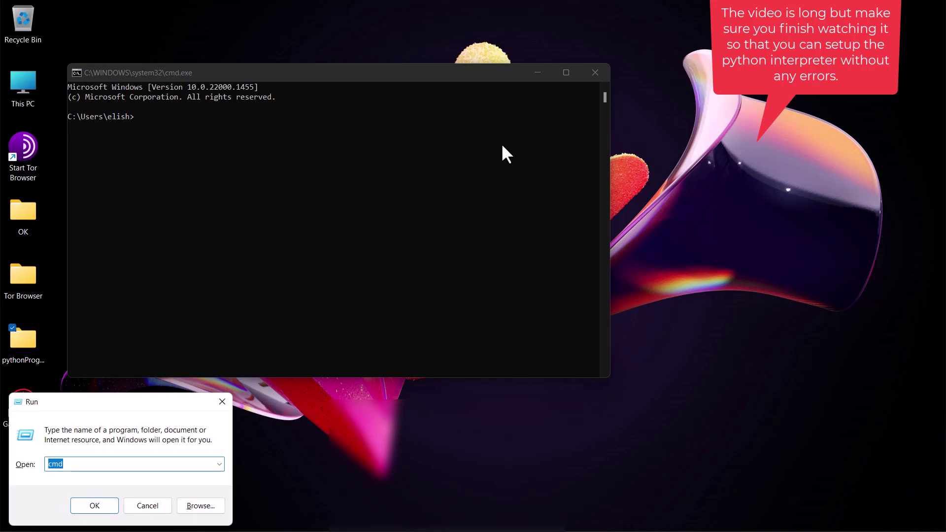
pyautogui.click(153, 504)
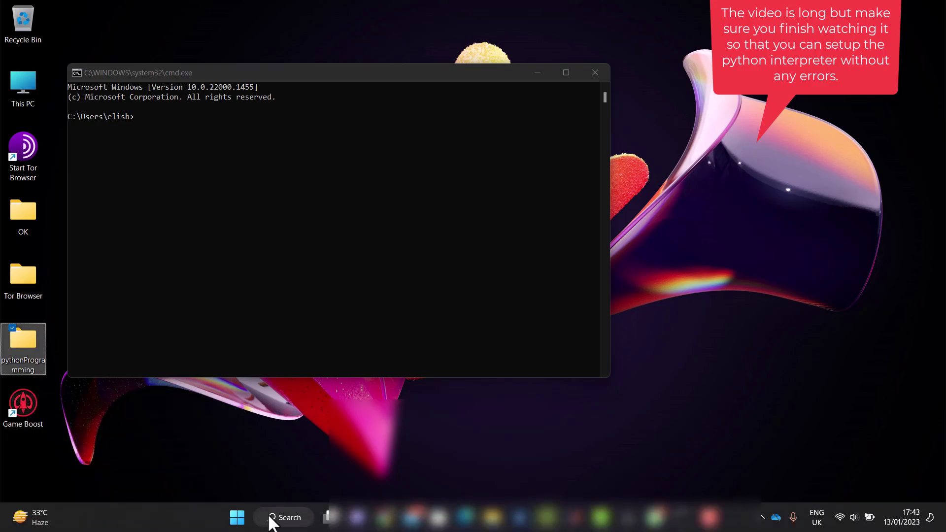
pyautogui.click(275, 518)
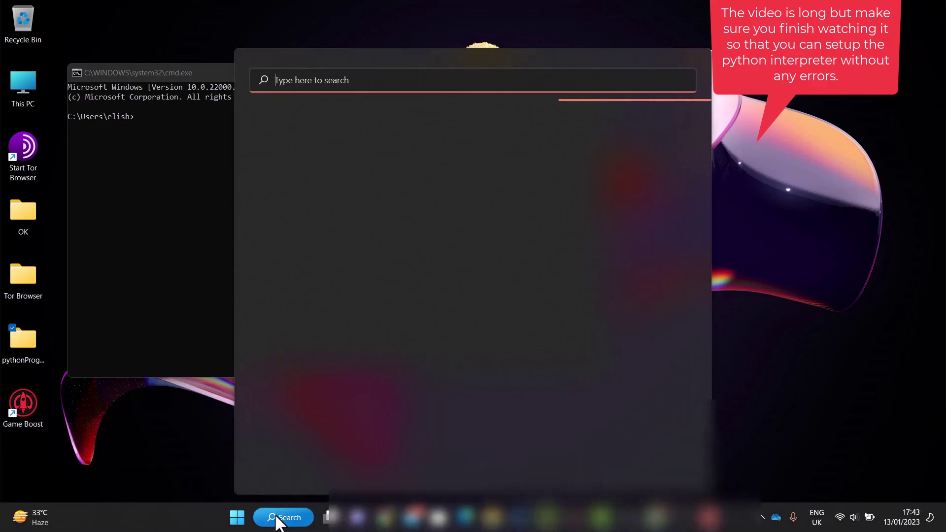
pyautogui.write('co')
pyautogui.press('BackSpace')
pyautogui.press('BackSpace')
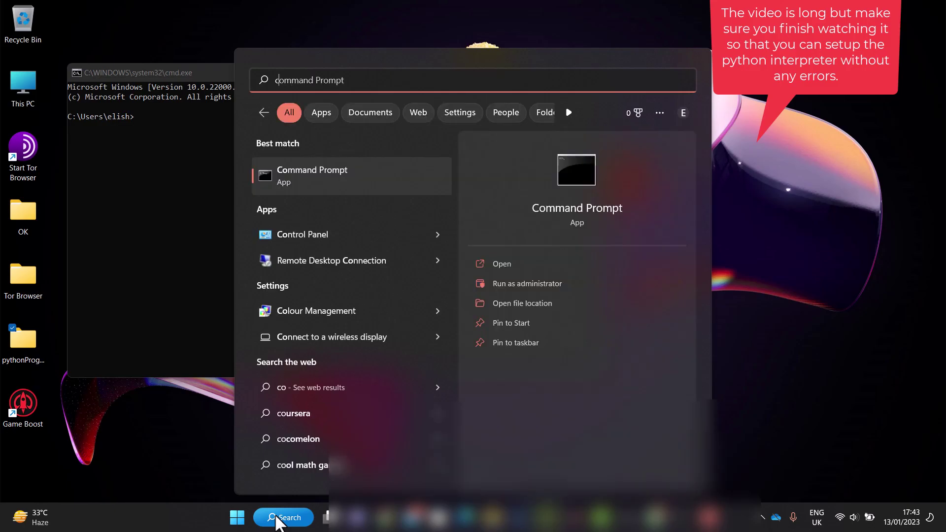
pyautogui.press('Escape')
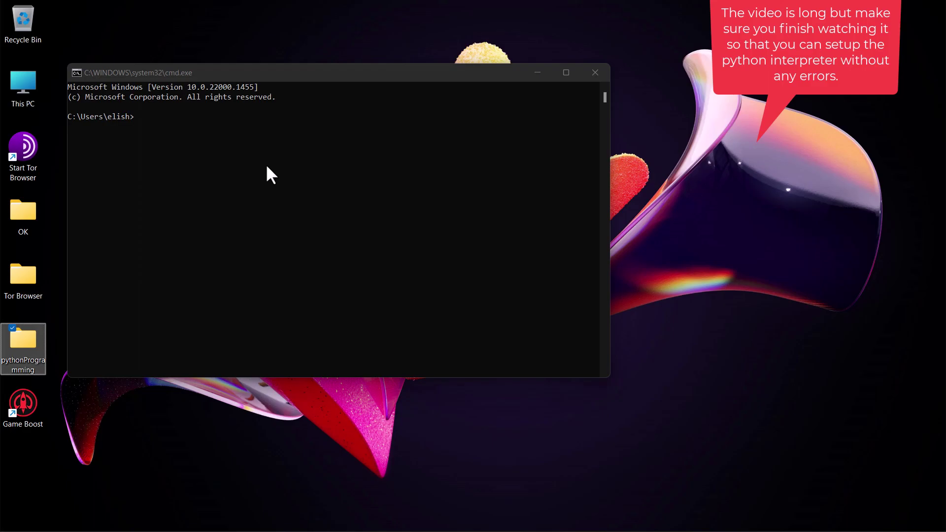
# - Close the Command Prompt window with exit()
pyautogui.click(225, 161)
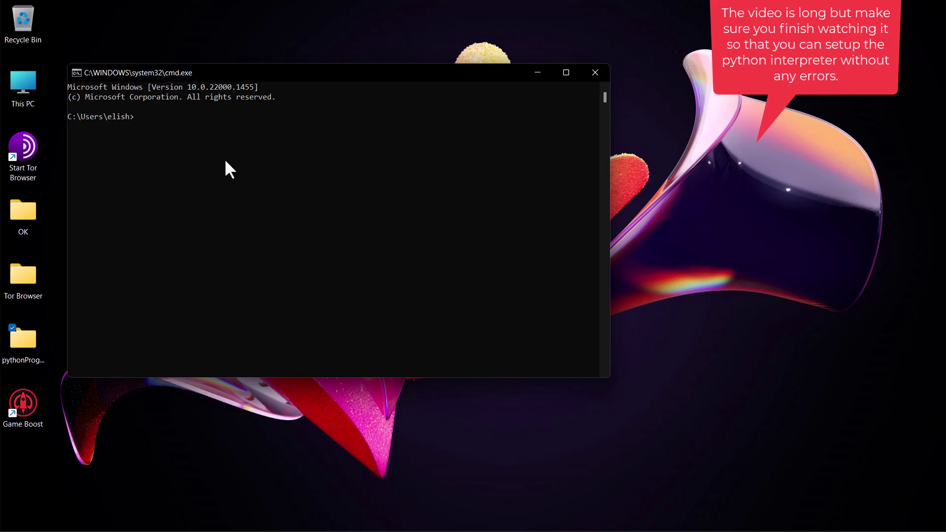
pyautogui.write('exit()')
pyautogui.press('Return')
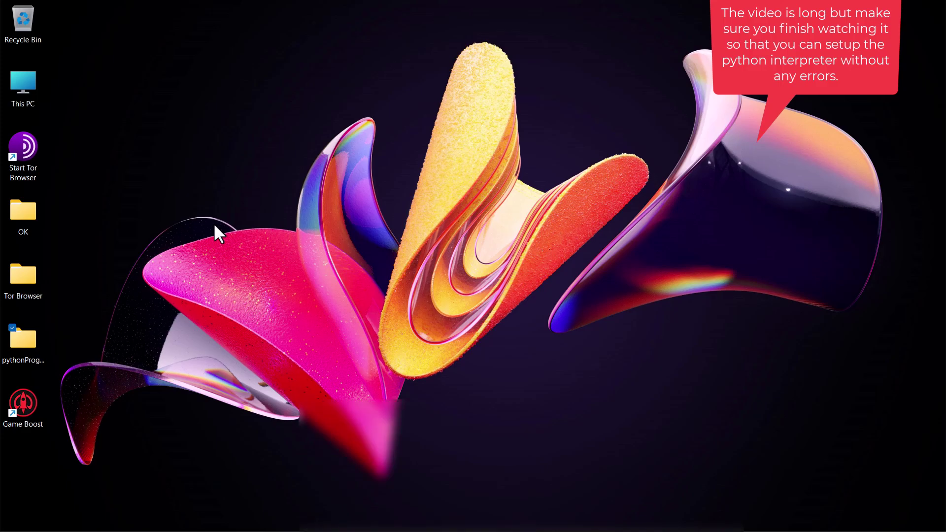
# - Launch IDLE (Python 3.11 64-bit) from the Start menu and maximize the shell window
pyautogui.press('super')
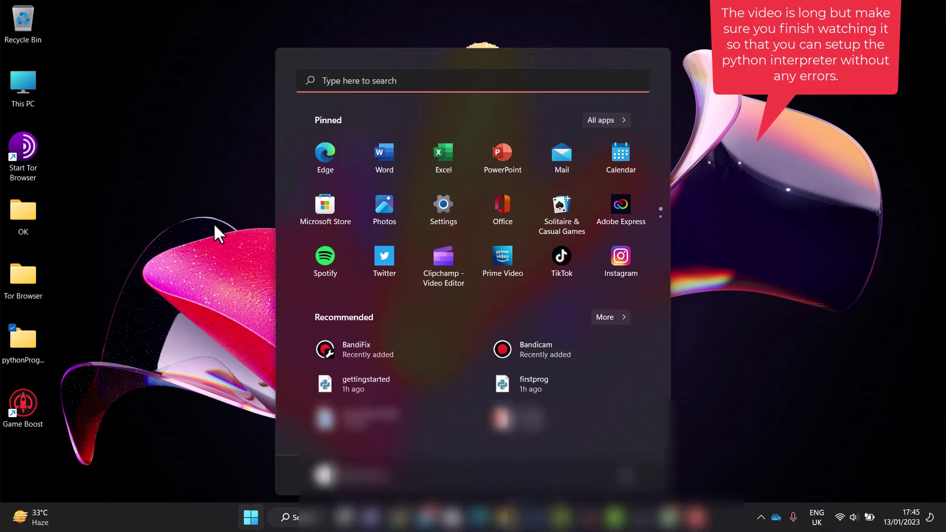
pyautogui.write('id')
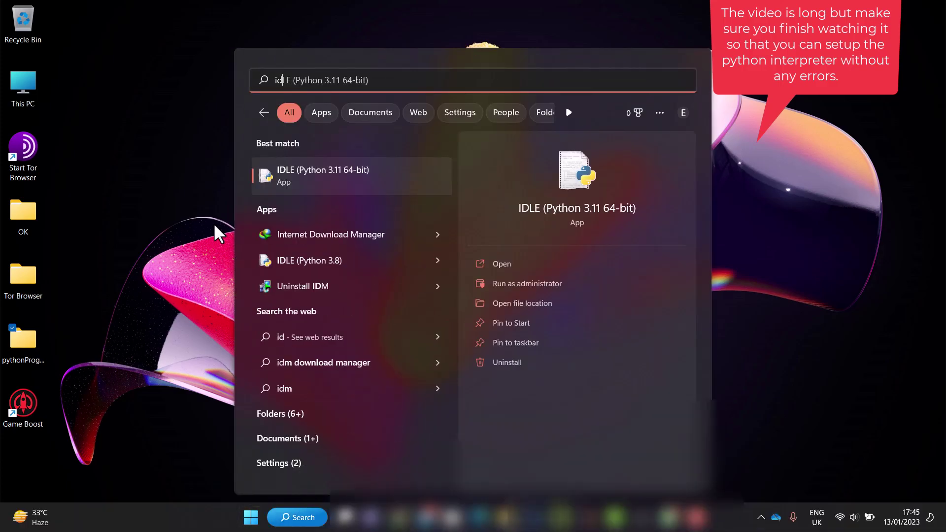
pyautogui.press('Return')
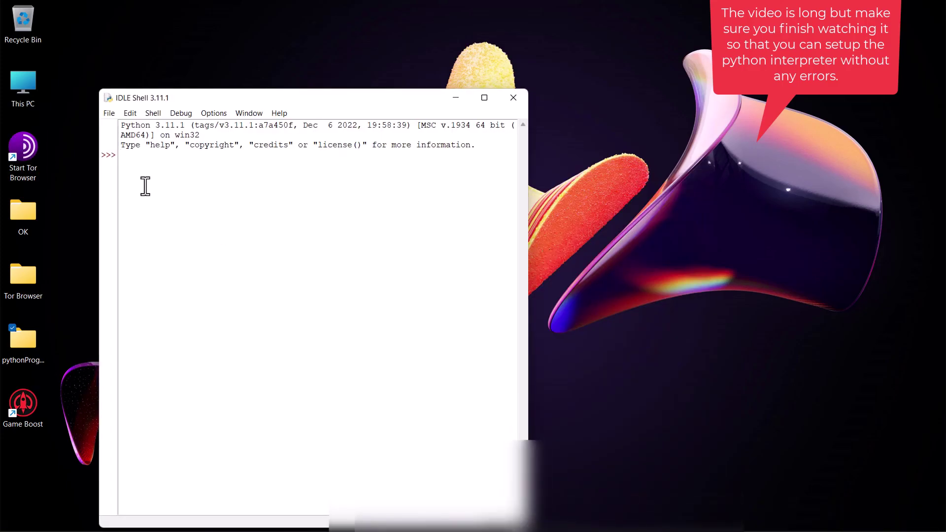
pyautogui.click(474, 103)
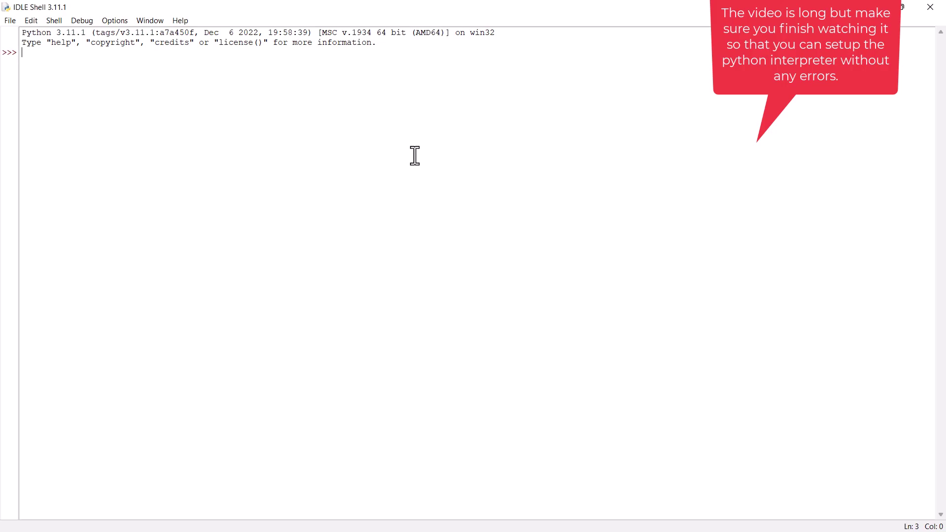
# - Enter 1+1, 5-1 and print('Hello world') at the >>> prompt
pyautogui.write('1+1')
pyautogui.press('Return')
pyautogui.write('5-1')
pyautogui.press('Return')
pyautogui.write('print')
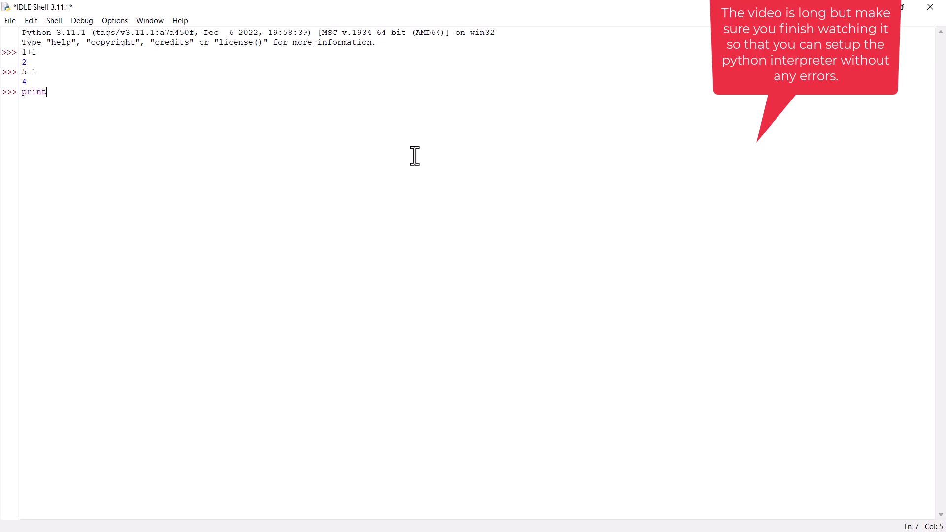
pyautogui.write("('")
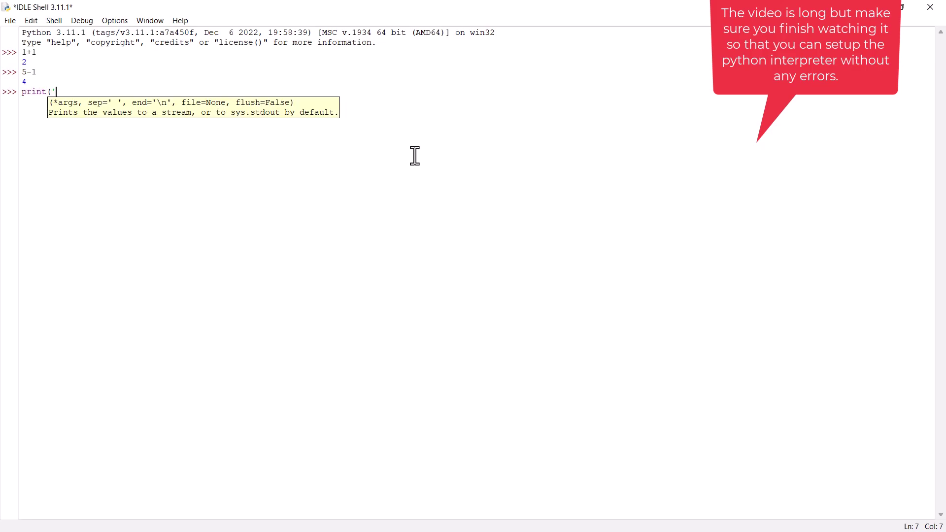
pyautogui.write('Hello')
pyautogui.press('Escape')
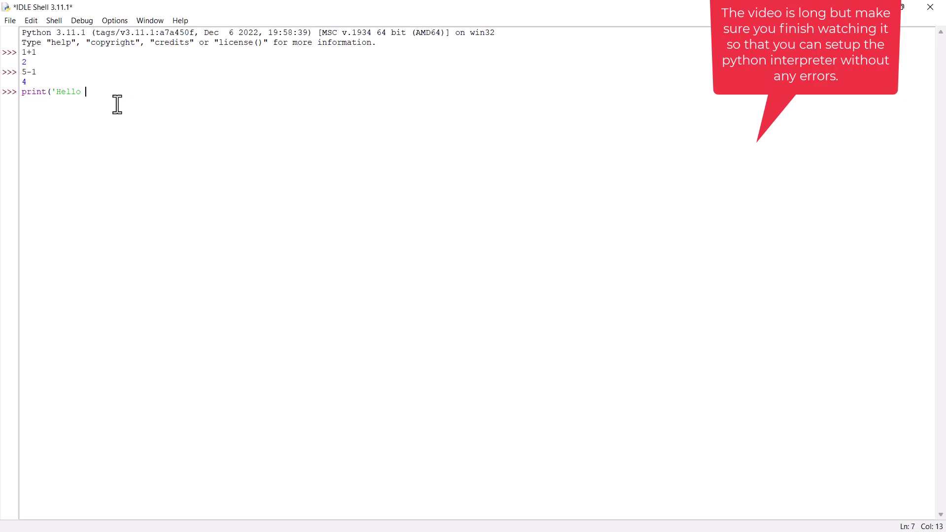
pyautogui.write("world')")
pyautogui.press('Return')
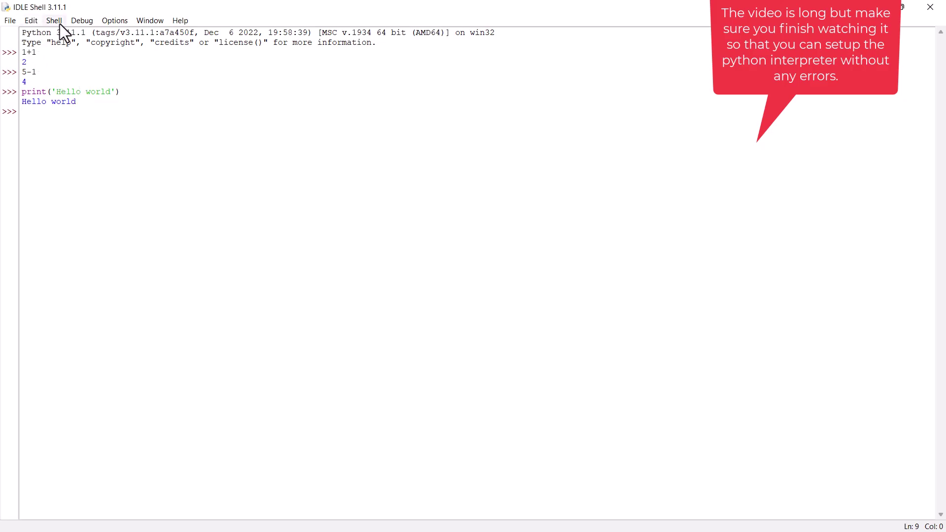
# - Write print('welcome') in a new editor file and choose Run Module
pyautogui.click(11, 22)
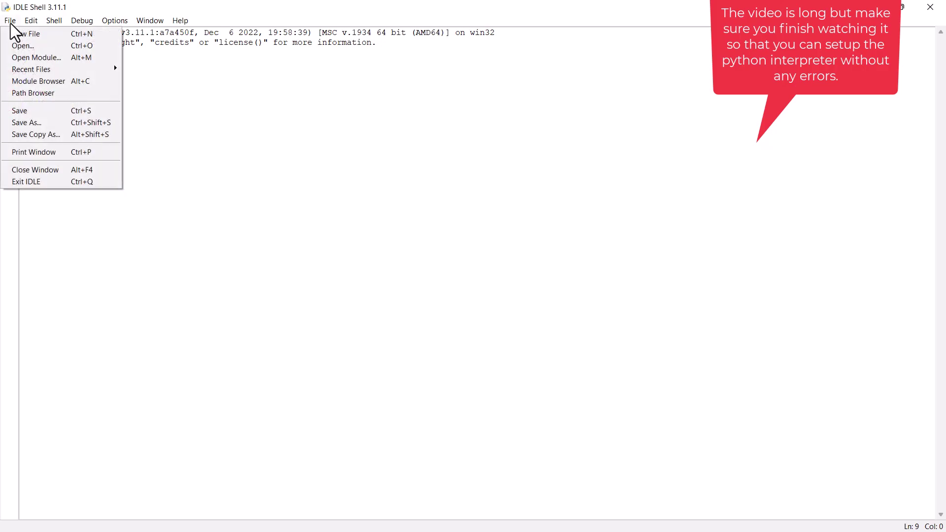
pyautogui.click(35, 33)
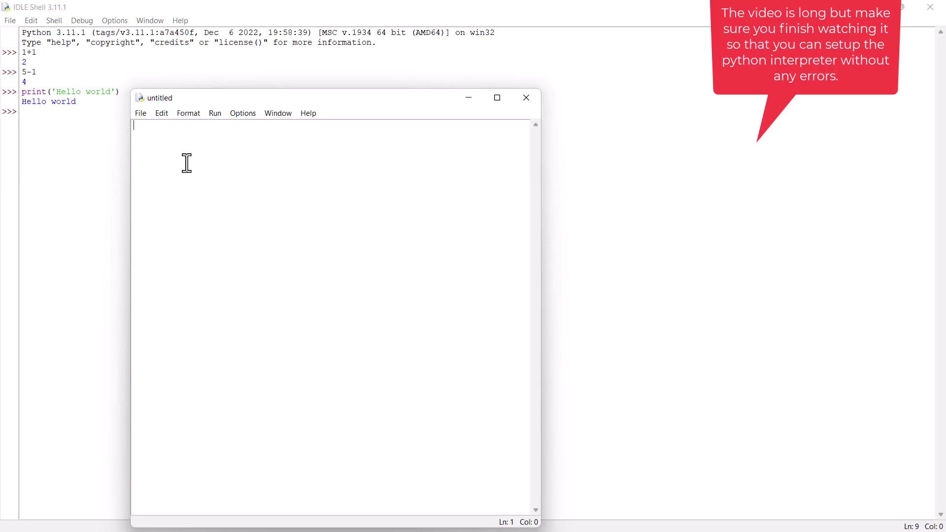
pyautogui.write("print('welcome")
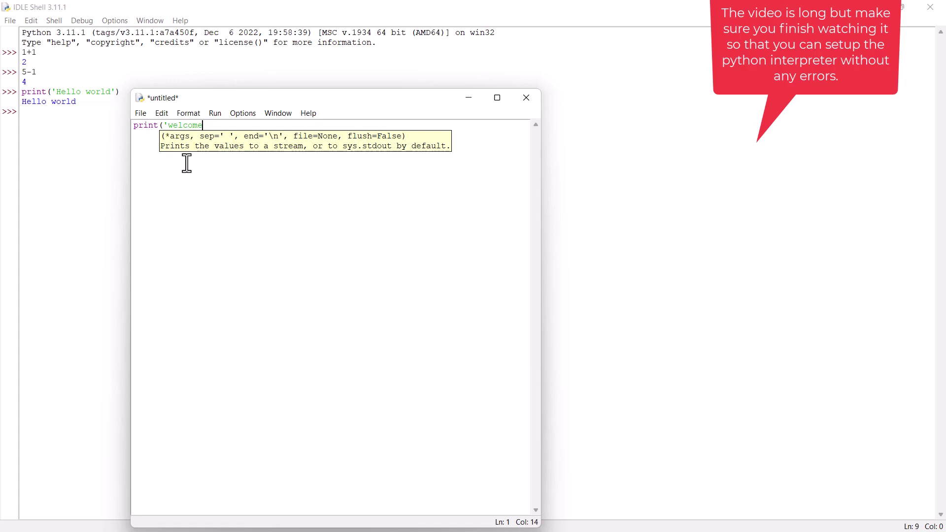
pyautogui.write(' )')
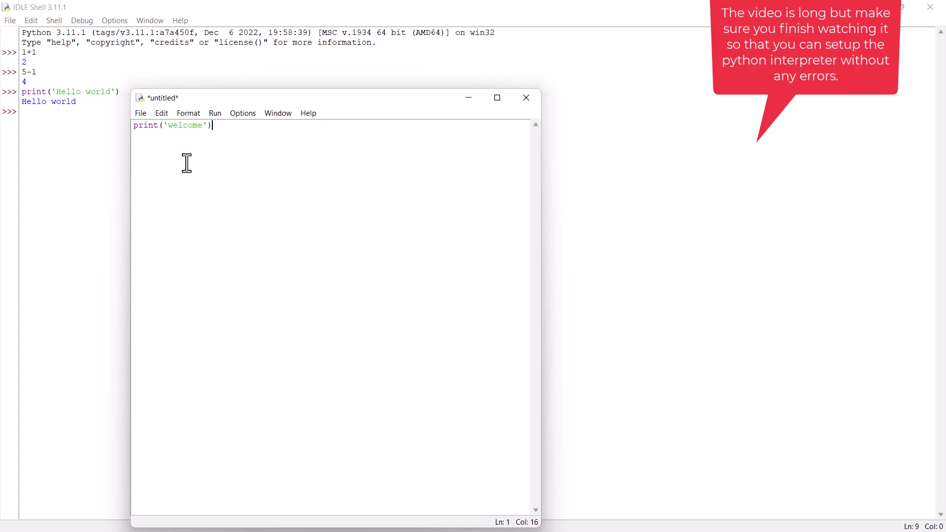
pyautogui.click(217, 114)
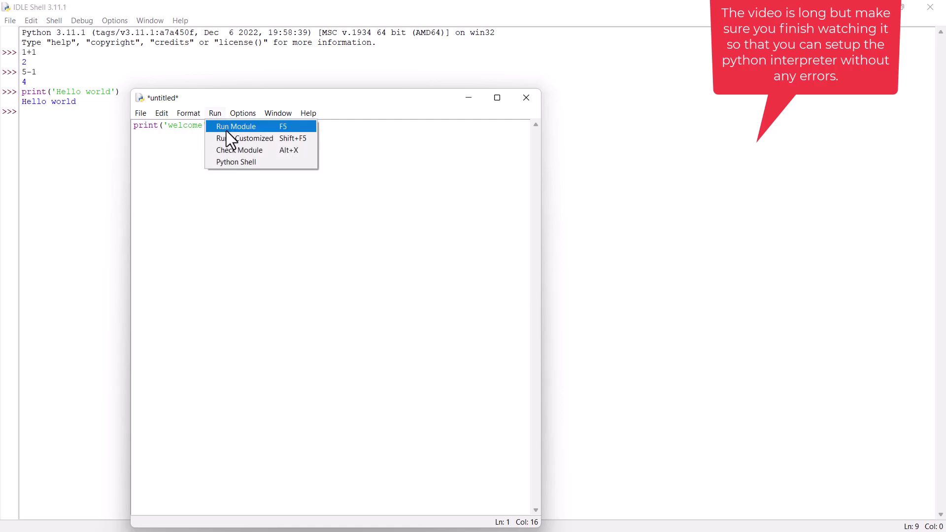
pyautogui.click(227, 131)
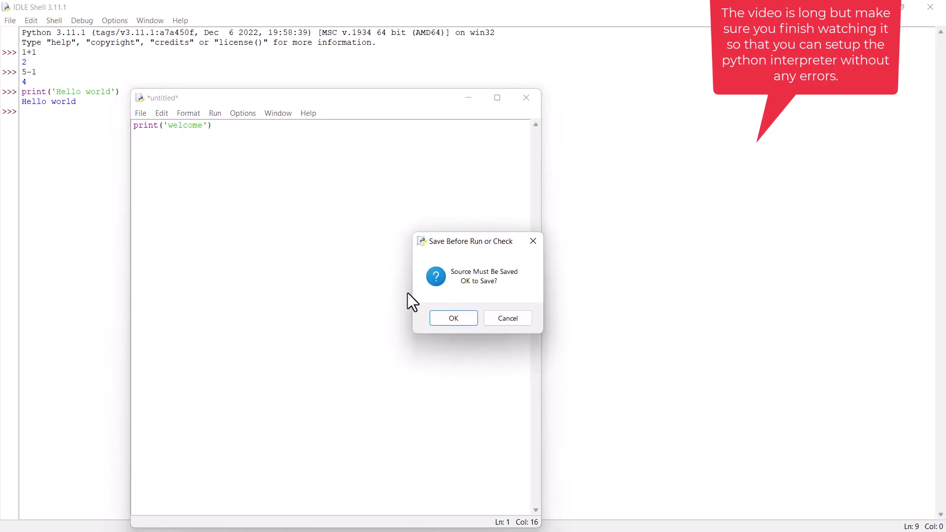
# - Save the script as firstprog.py in the Python311 folder and run it to print welcome
pyautogui.click(441, 315)
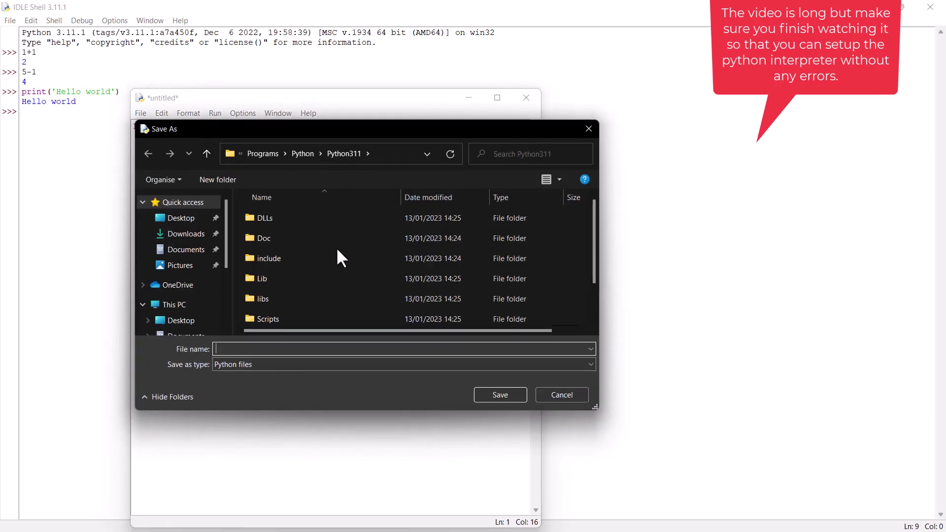
pyautogui.write('fir')
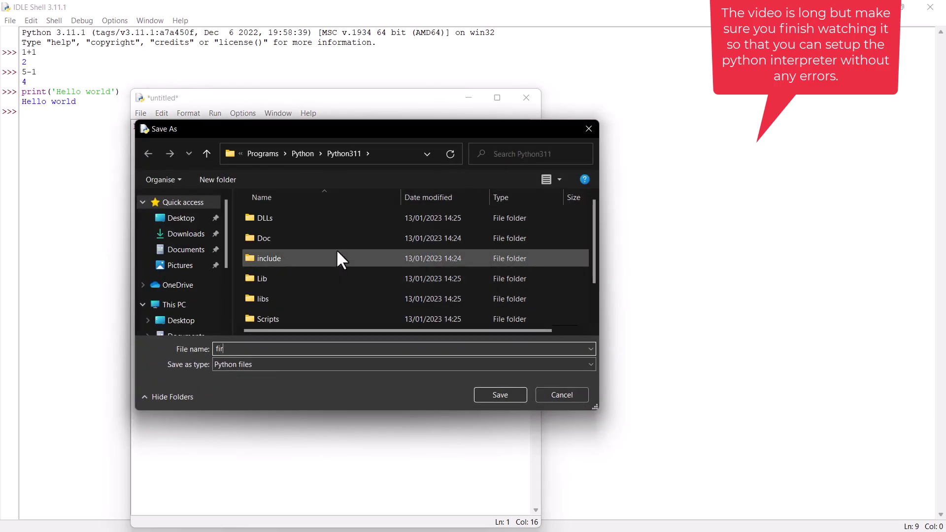
pyautogui.write('stprog')
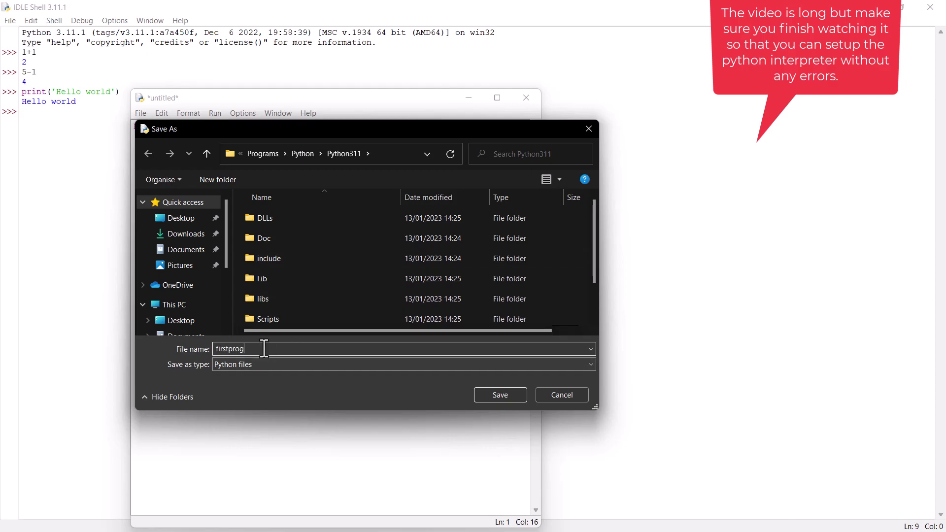
pyautogui.write('py')
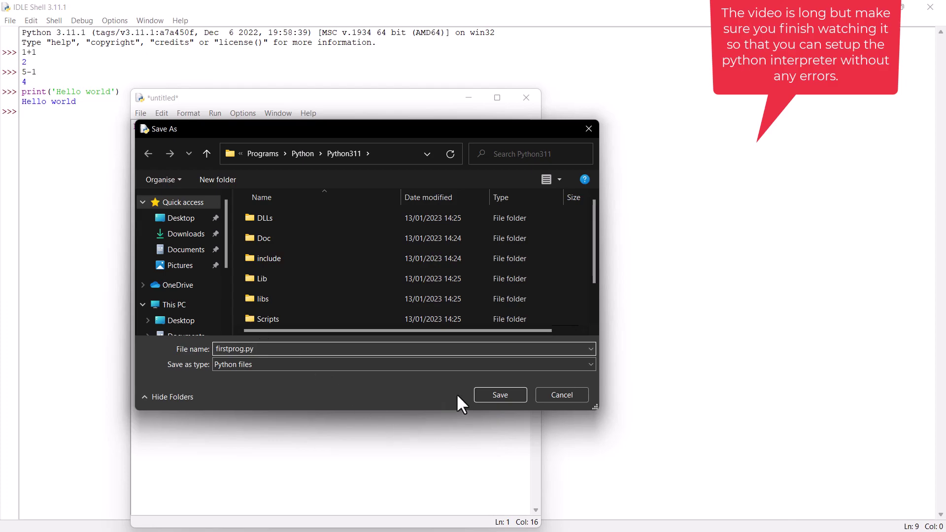
pyautogui.click(480, 394)
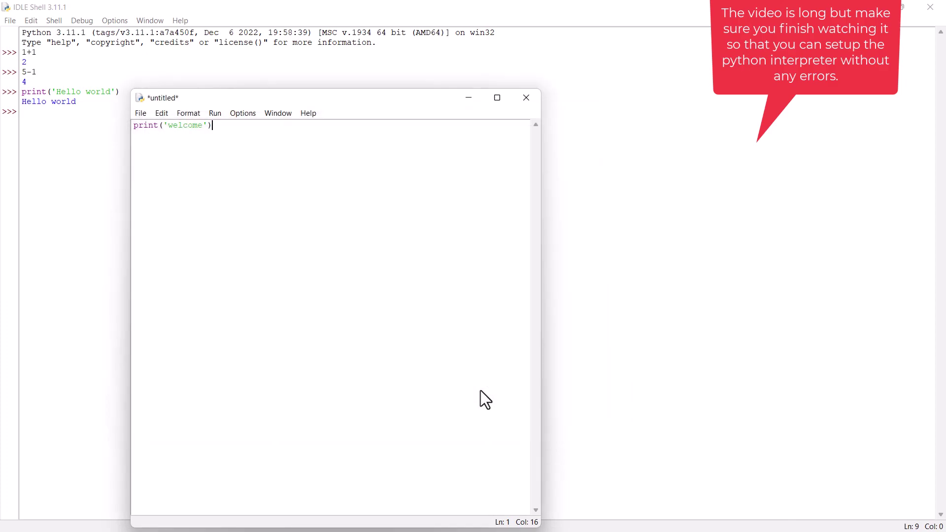
pyautogui.press('F5')
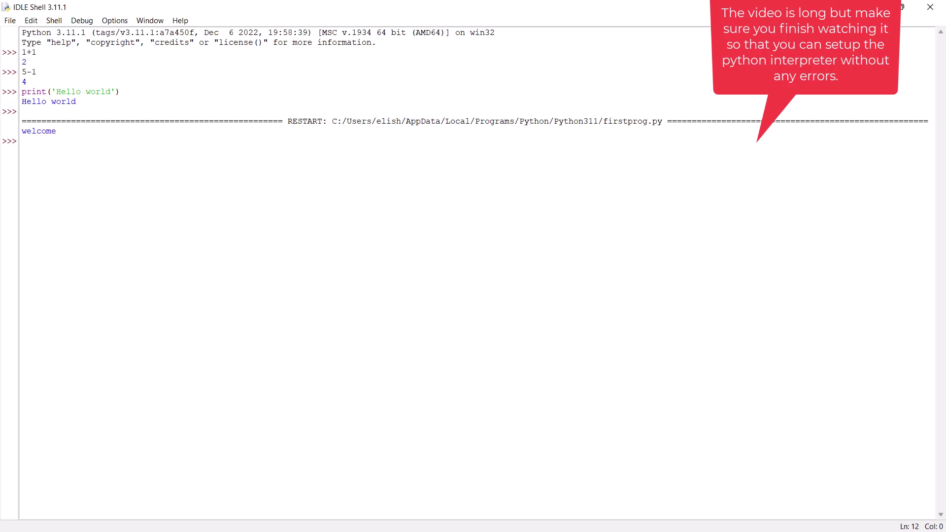
# - Restore the maximized IDLE Shell showing welcome to a smaller window
pyautogui.click(901, 8)
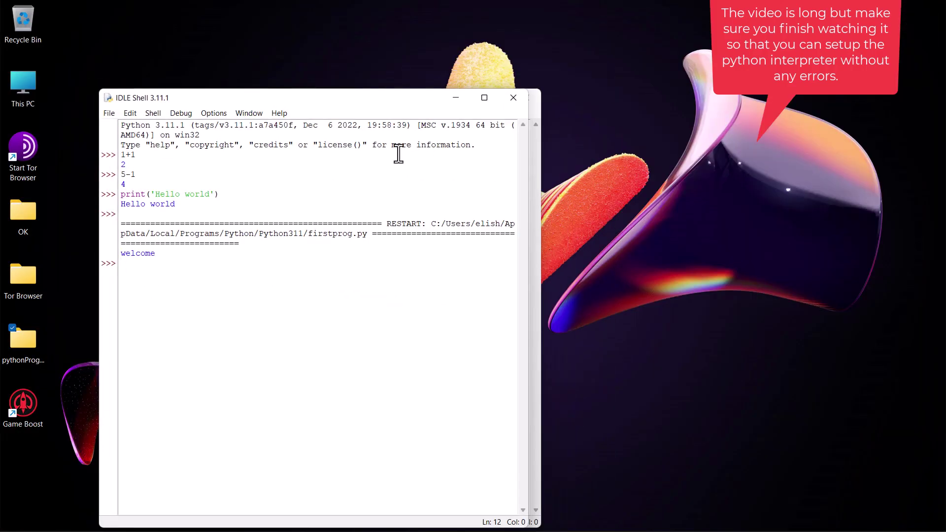